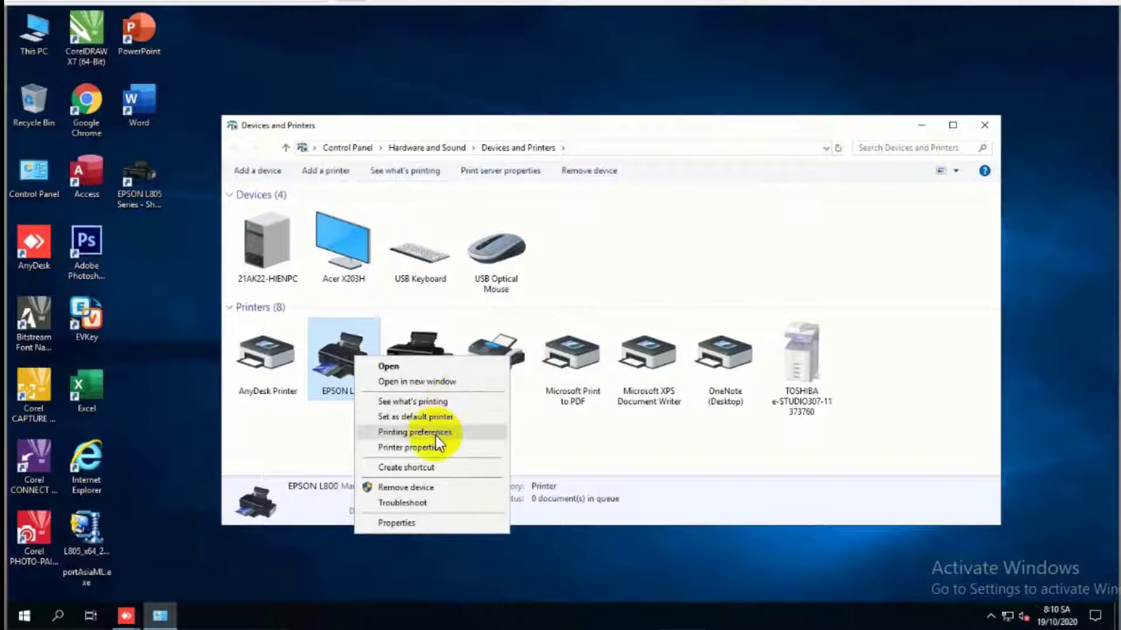
# Check the EPSON L800's printing preferences and its advanced paper options, then close them and minimize Devices and Printers
pyautogui.click(436, 433)
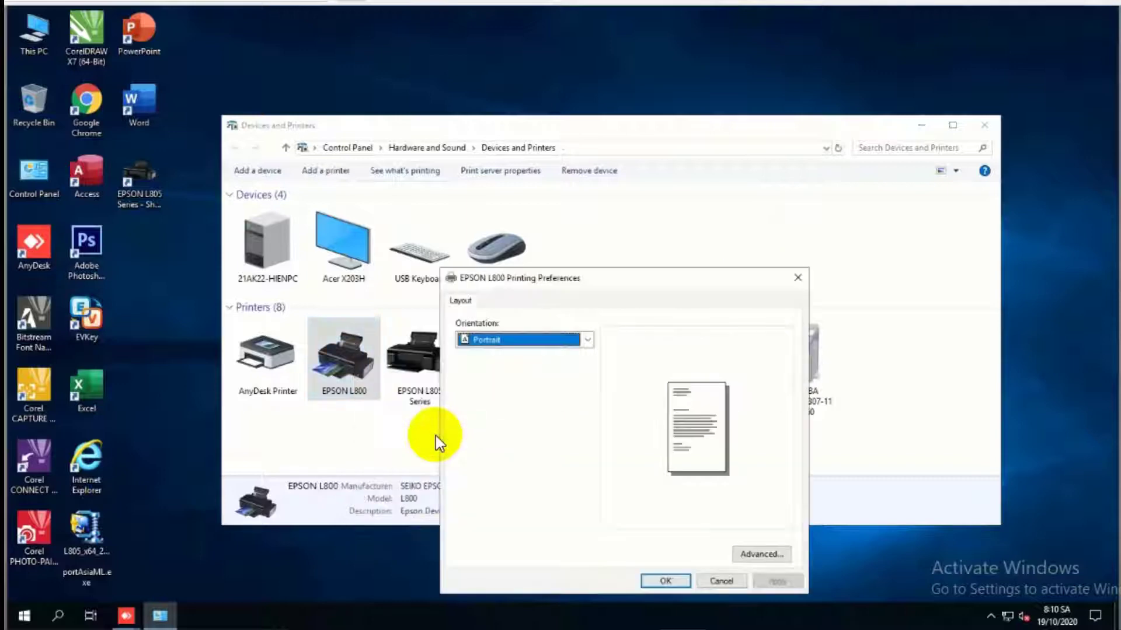
pyautogui.moveTo(546, 265); pyautogui.dragTo(487, 157)
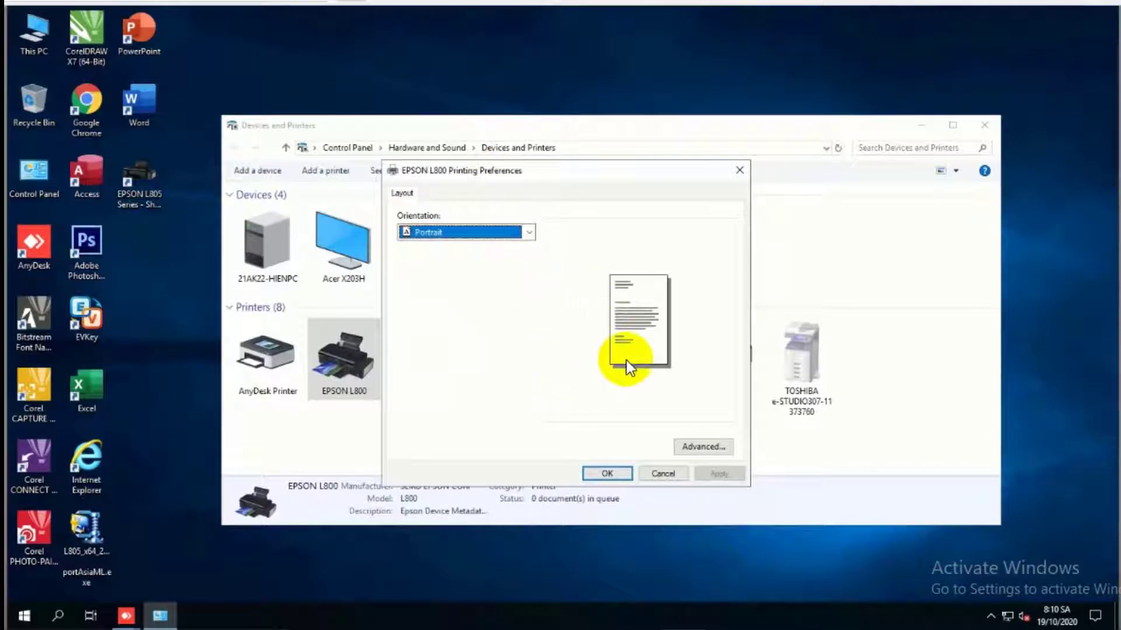
pyautogui.click(709, 450)
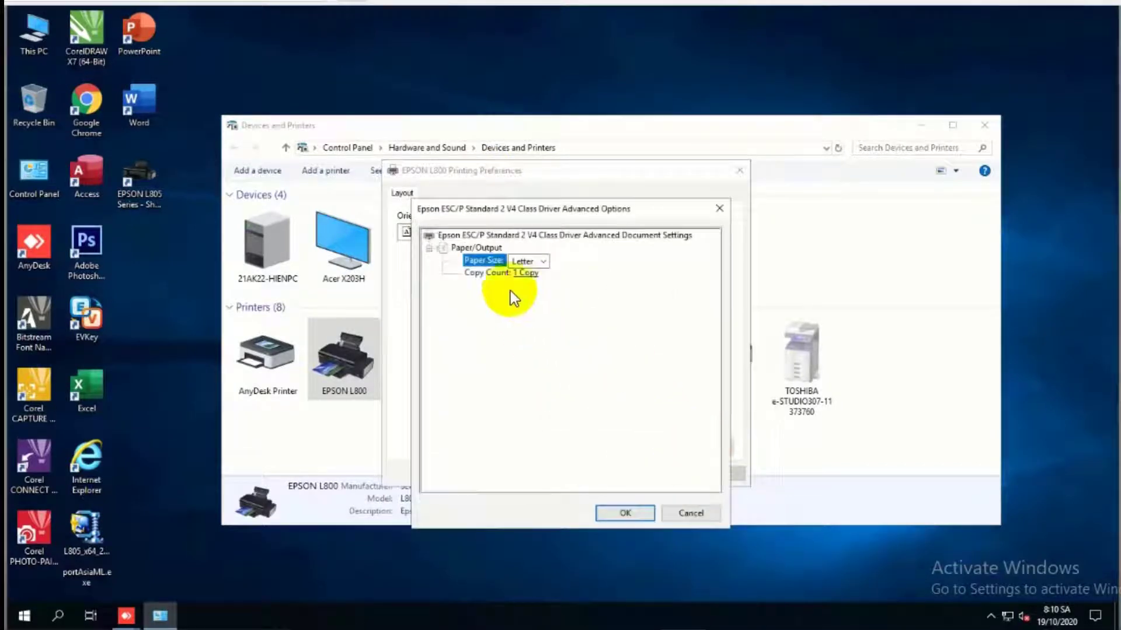
pyautogui.click(719, 209)
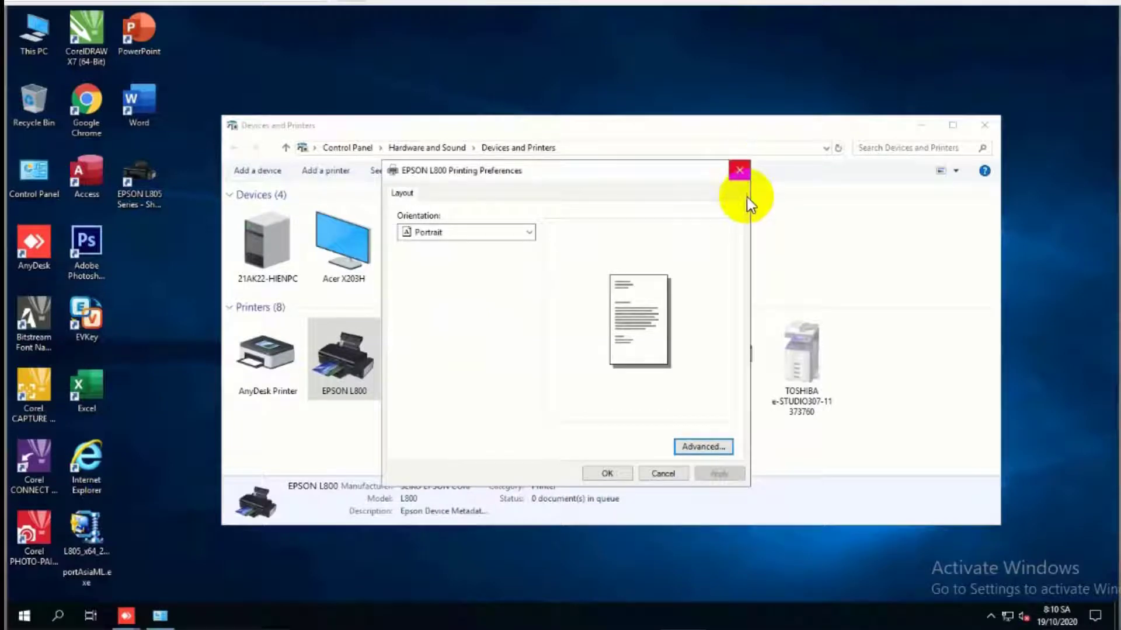
pyautogui.click(883, 267)
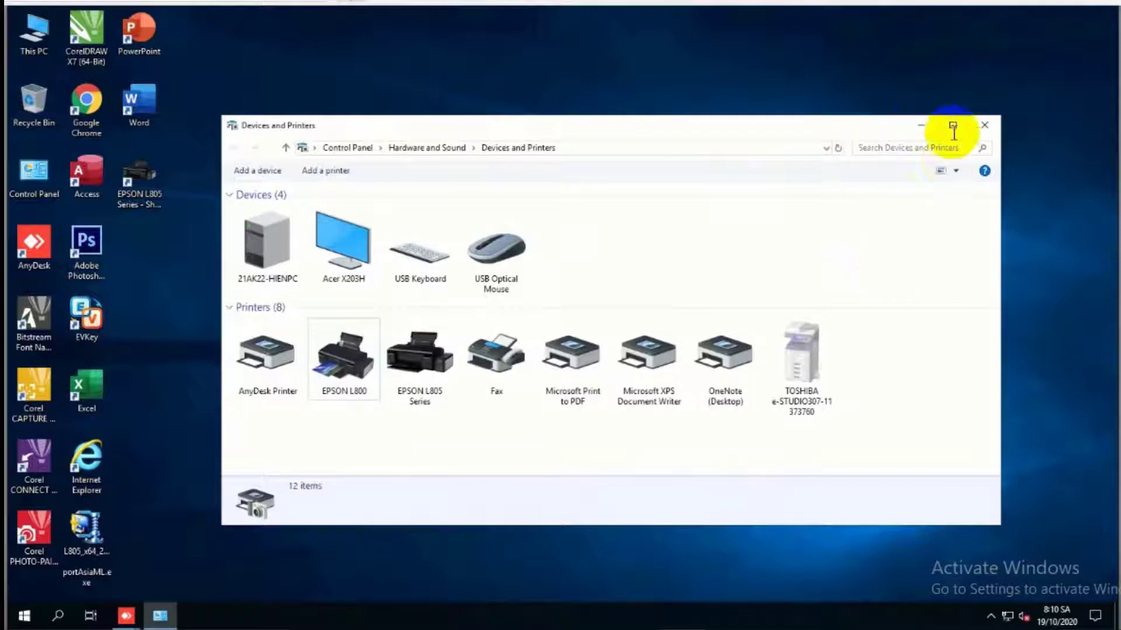
pyautogui.click(920, 125)
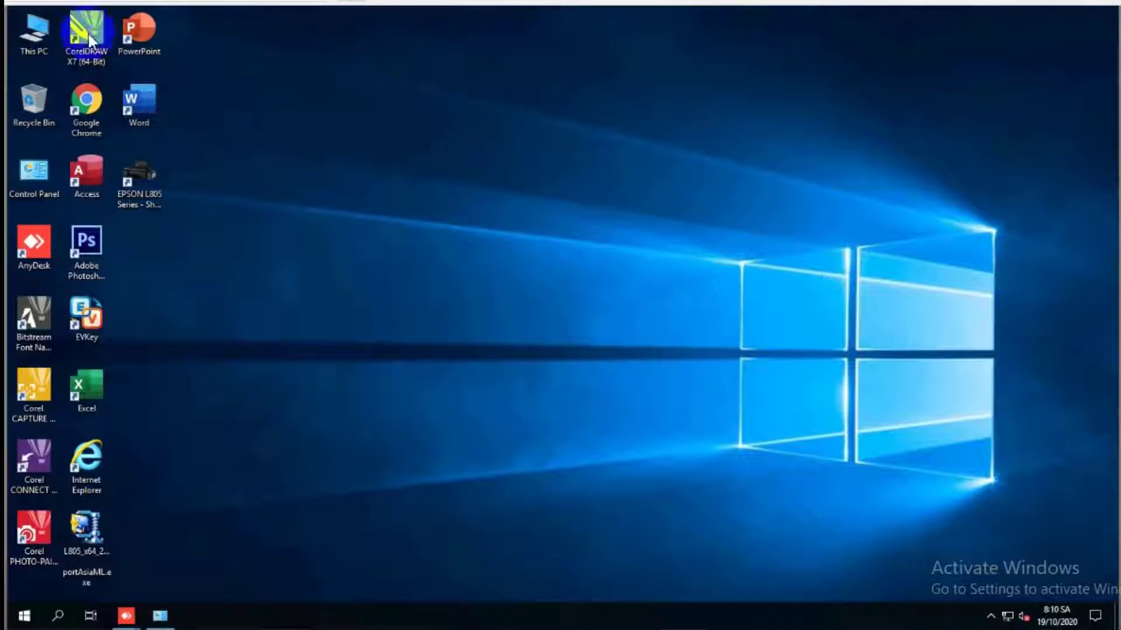
# View this computer's system properties to check whether Windows is 32-bit or 64-bit, then close them
pyautogui.rightClick(33, 30)
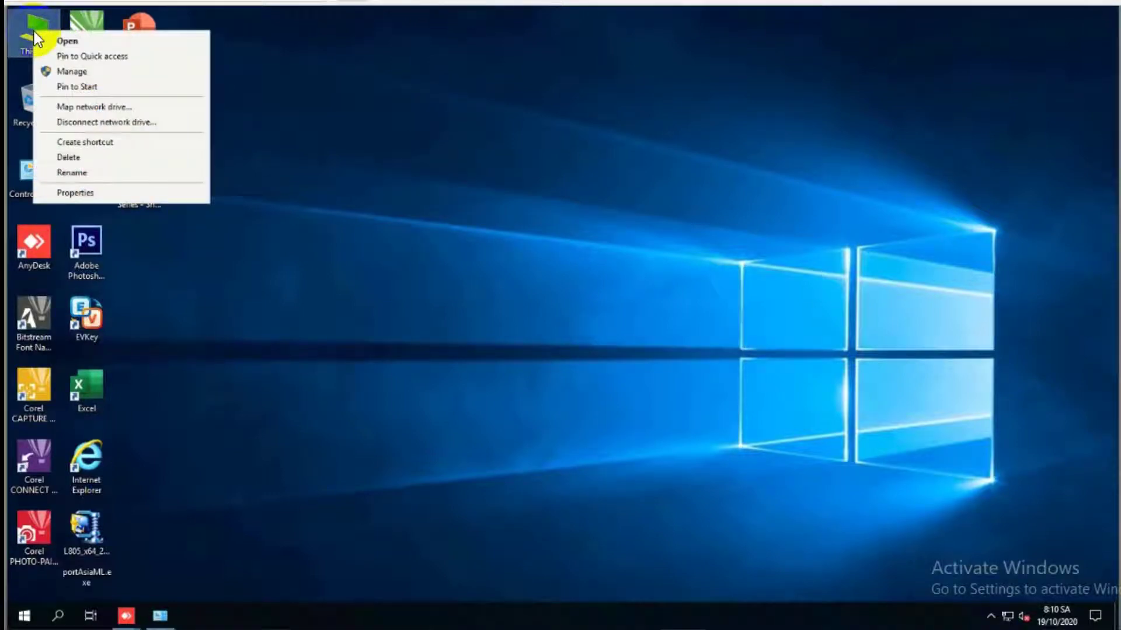
pyautogui.click(140, 194)
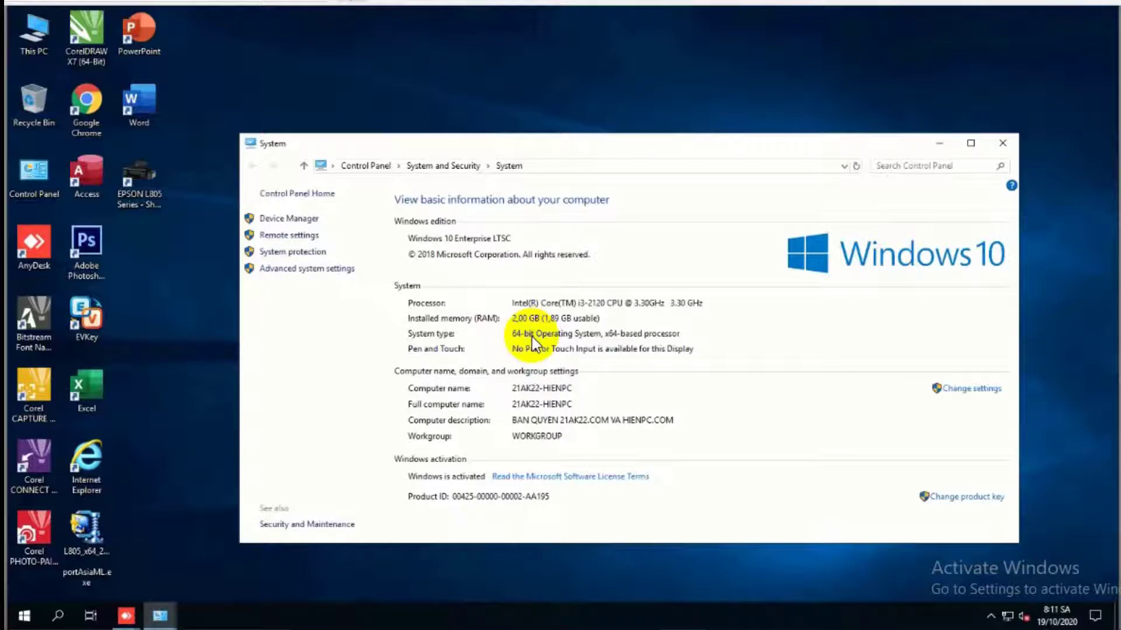
pyautogui.click(1008, 151)
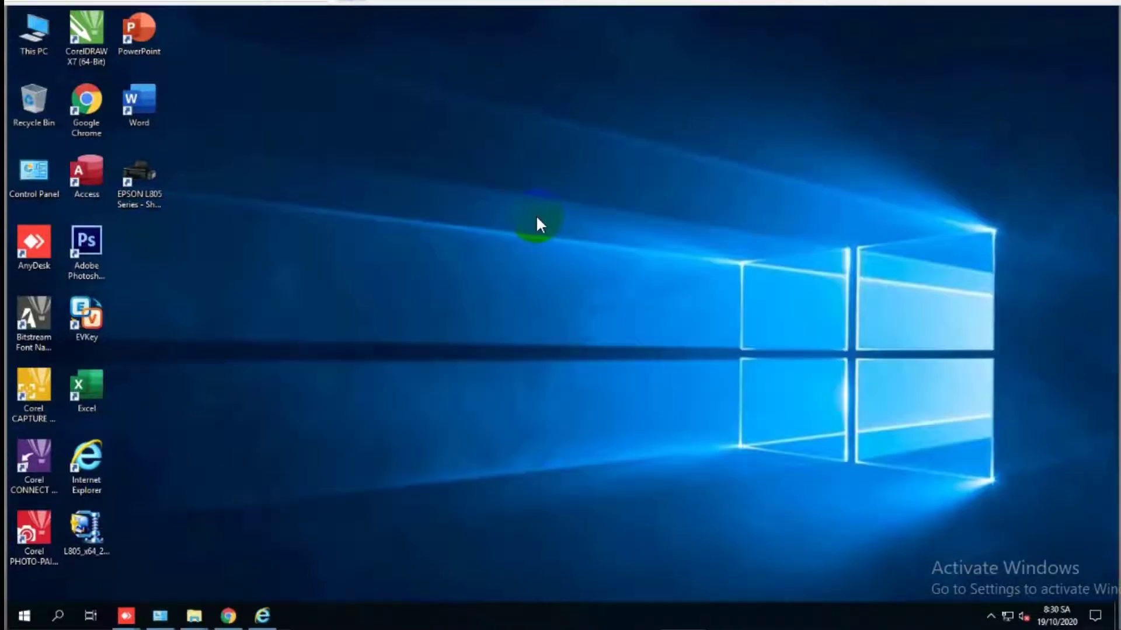
# Paste the copied L800_x64_674HomeExportAsia_s.exe driver installer onto the desktop
pyautogui.rightClick(535, 215)
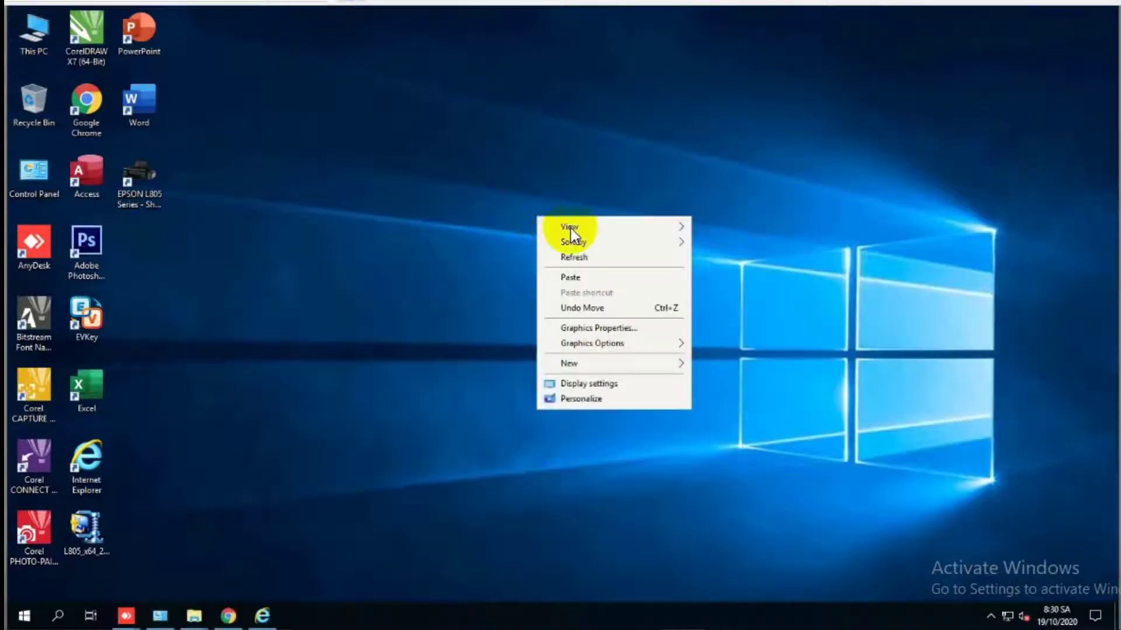
pyautogui.click(584, 275)
pyautogui.click(585, 272)
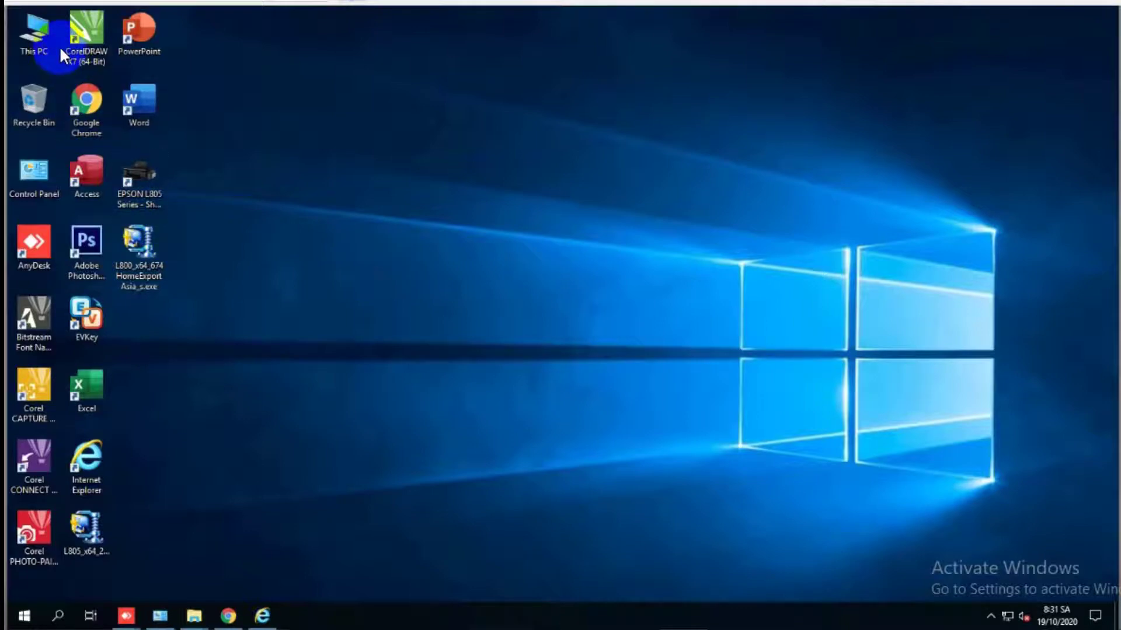
pyautogui.click(364, 248)
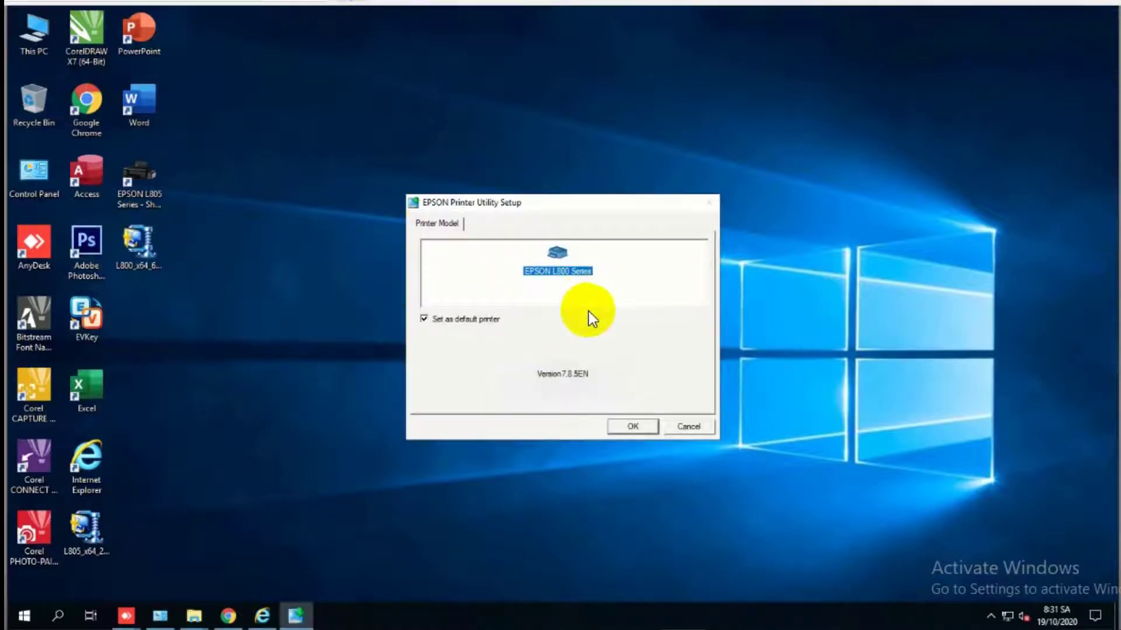
# In the printer setup, accept EPSON L800 Series as default printer and keep English as the setup language
pyautogui.click(633, 427)
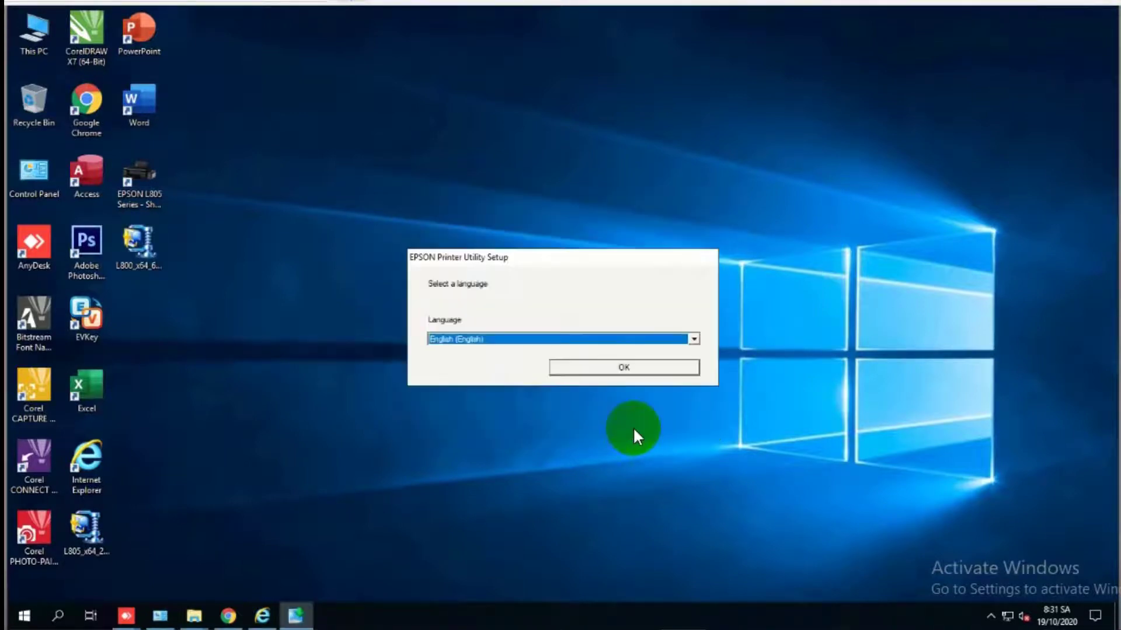
pyautogui.click(604, 339)
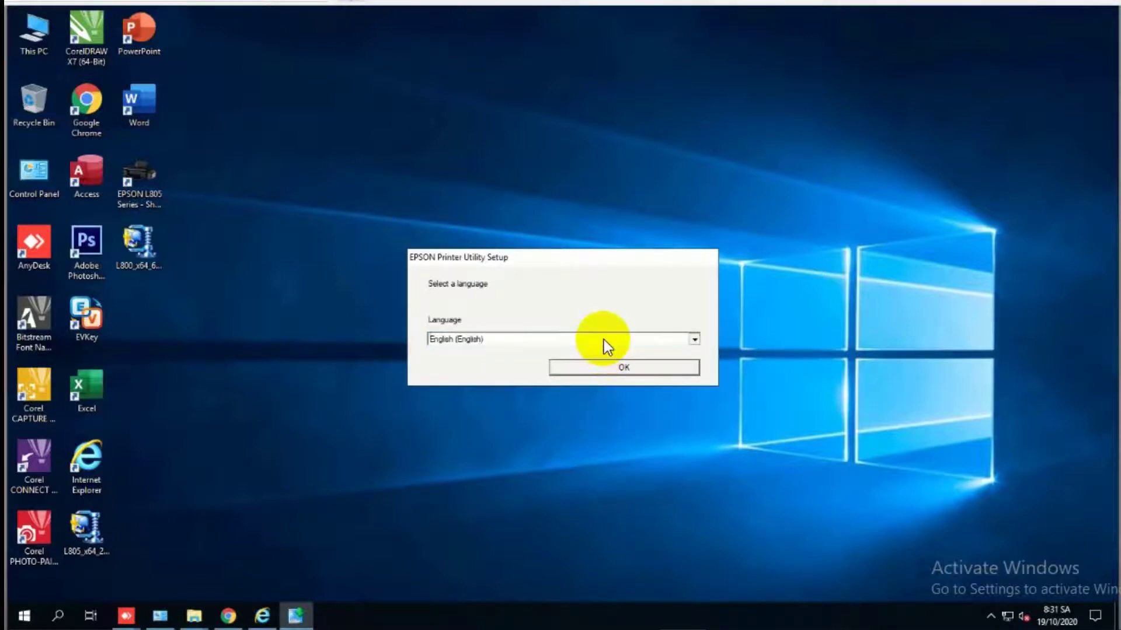
pyautogui.scroll(-1, 598, 390)
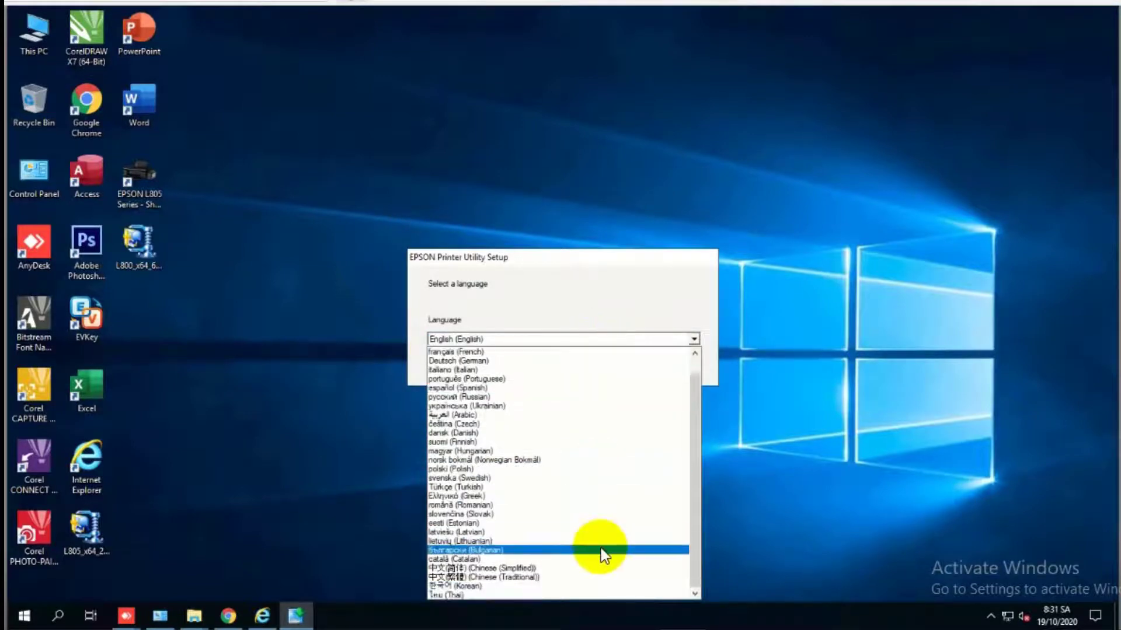
pyautogui.scroll(1, 613, 443)
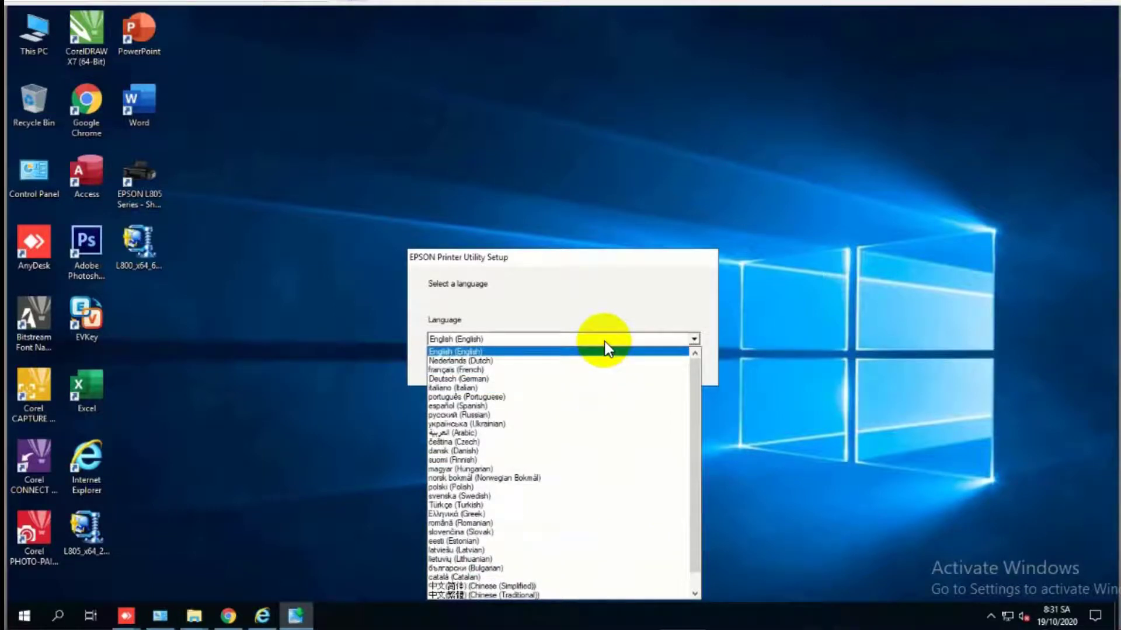
pyautogui.scroll(-1, 591, 415)
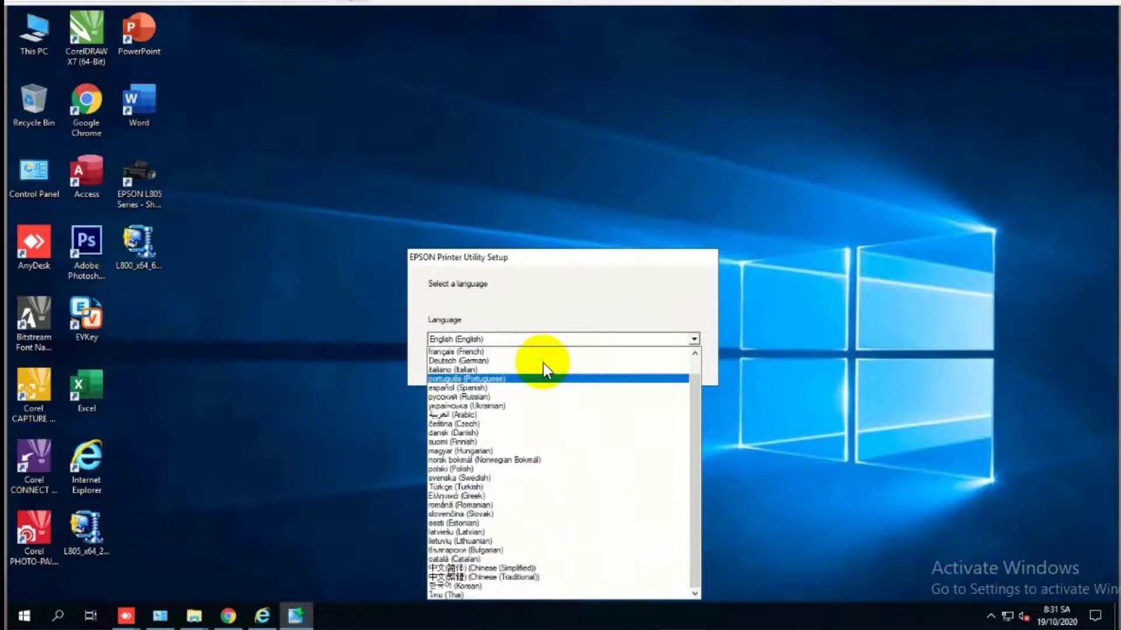
pyautogui.click(530, 303)
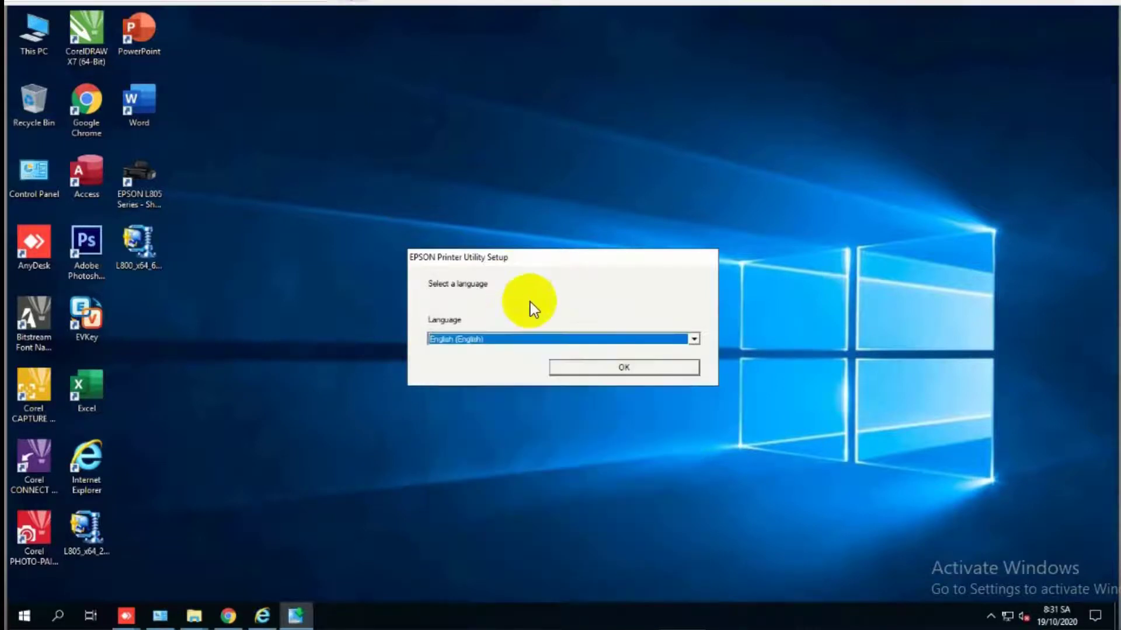
pyautogui.click(623, 363)
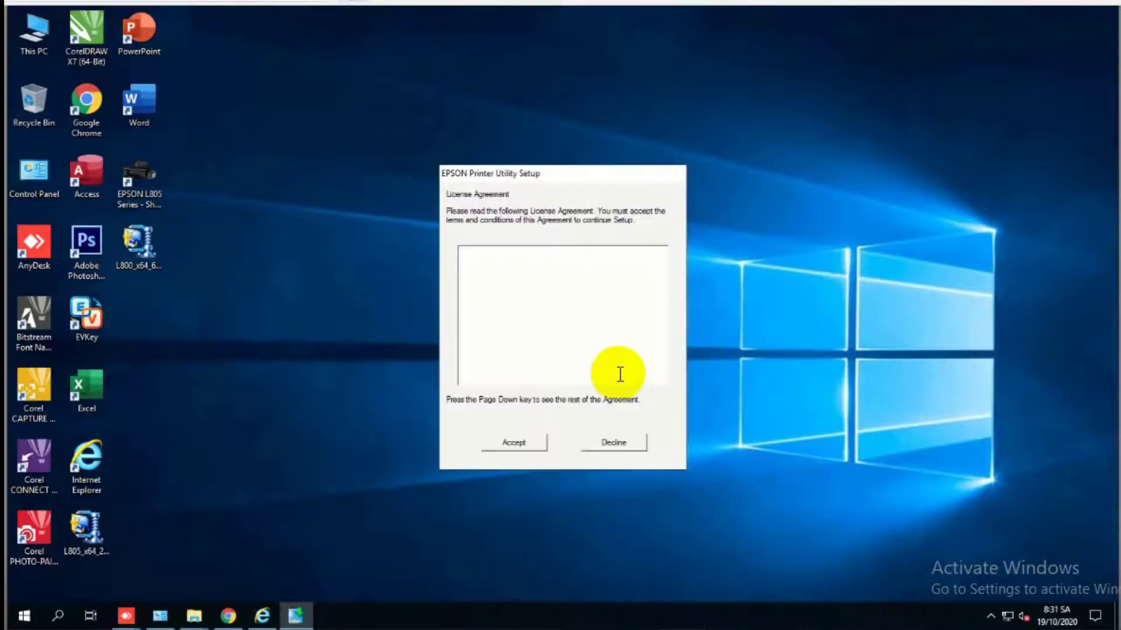
# Accept the license agreement and allow installation of the EPSON Printers device software from SEIKO EPSON CORPORATION
pyautogui.click(502, 442)
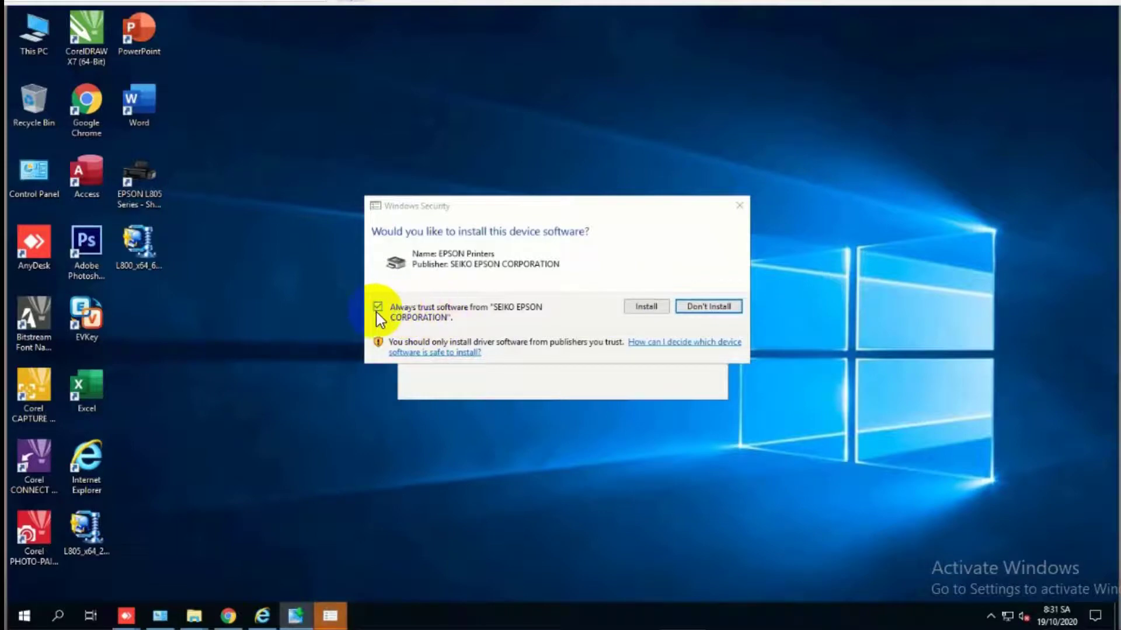
pyautogui.click(640, 308)
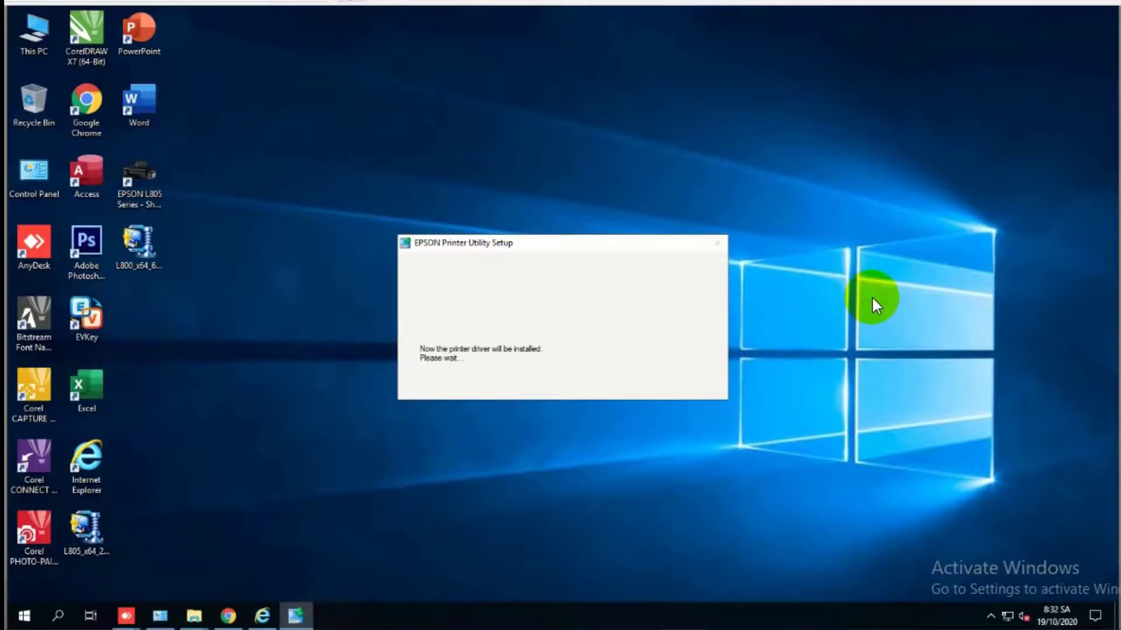
pyautogui.click(897, 405)
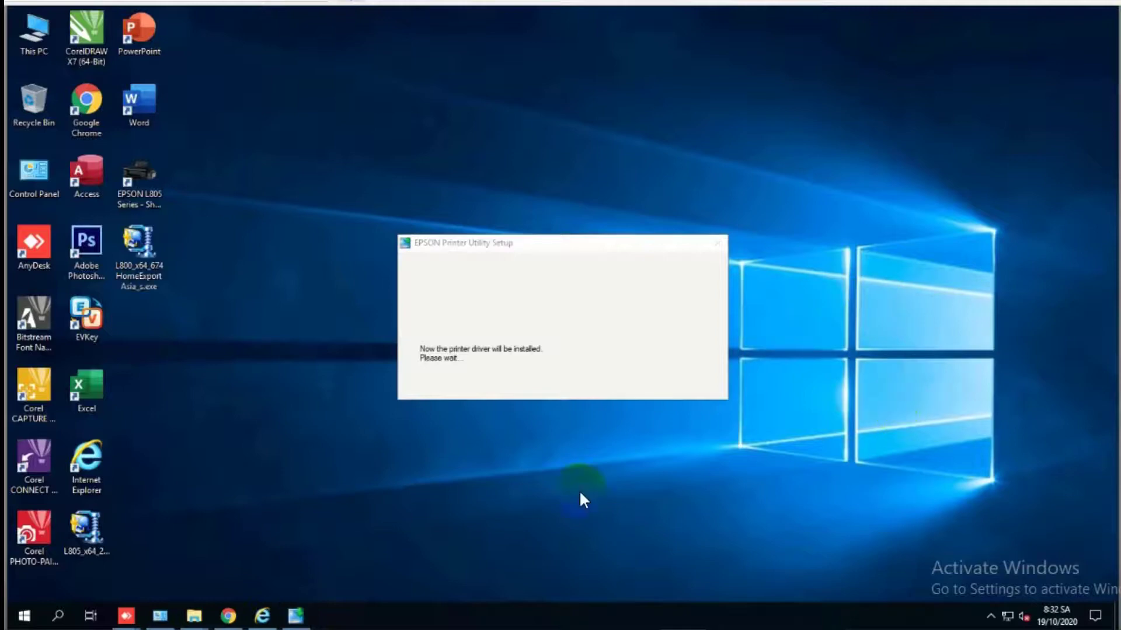
# Restore the Devices and Printers window and move it aside to expose the MyEpson Portal Installer dialog
pyautogui.click(158, 619)
pyautogui.doubleClick(344, 376)
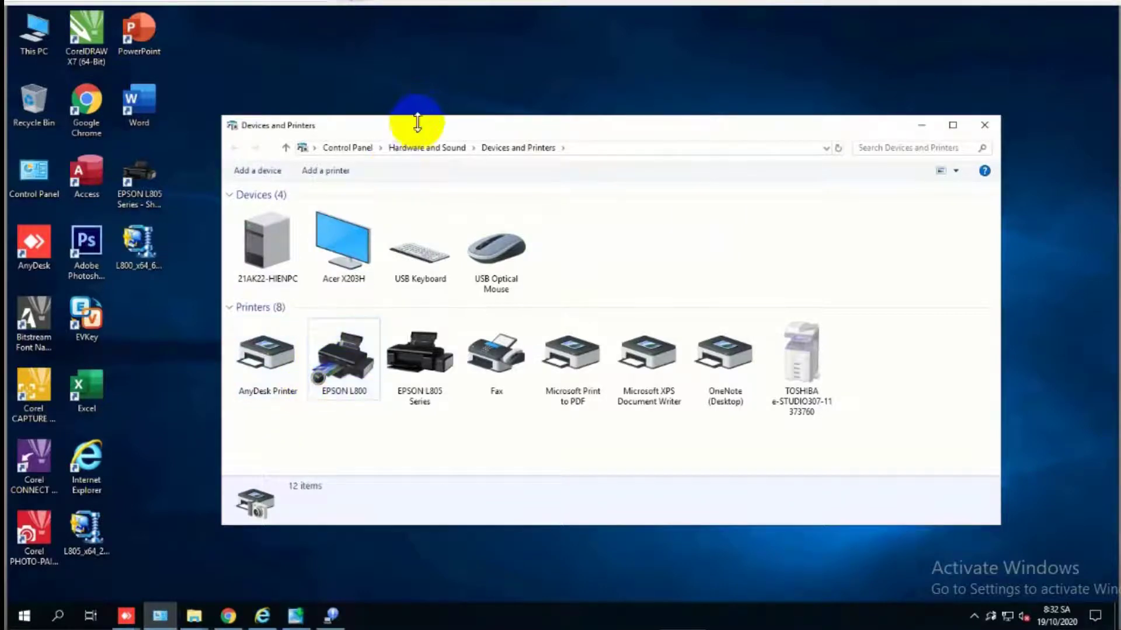
pyautogui.moveTo(417, 127); pyautogui.dragTo(394, 163)
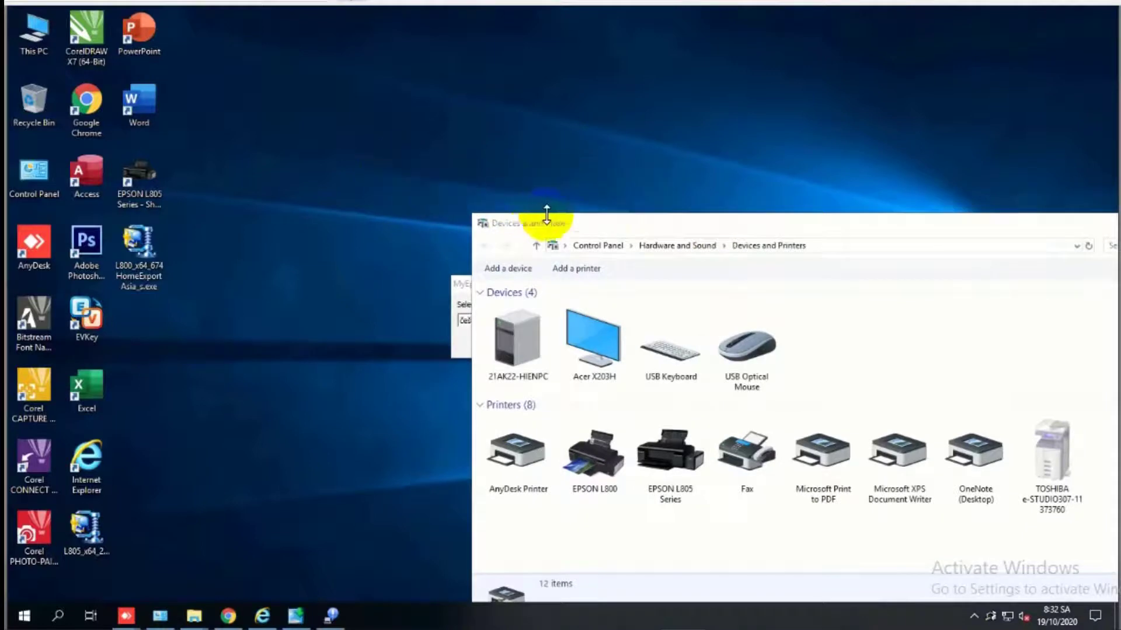
pyautogui.click(570, 222)
# Close the MyEpson Portal Installer, finish the printer driver setup, and move the Devices and Printers window into full view
pyautogui.click(459, 296)
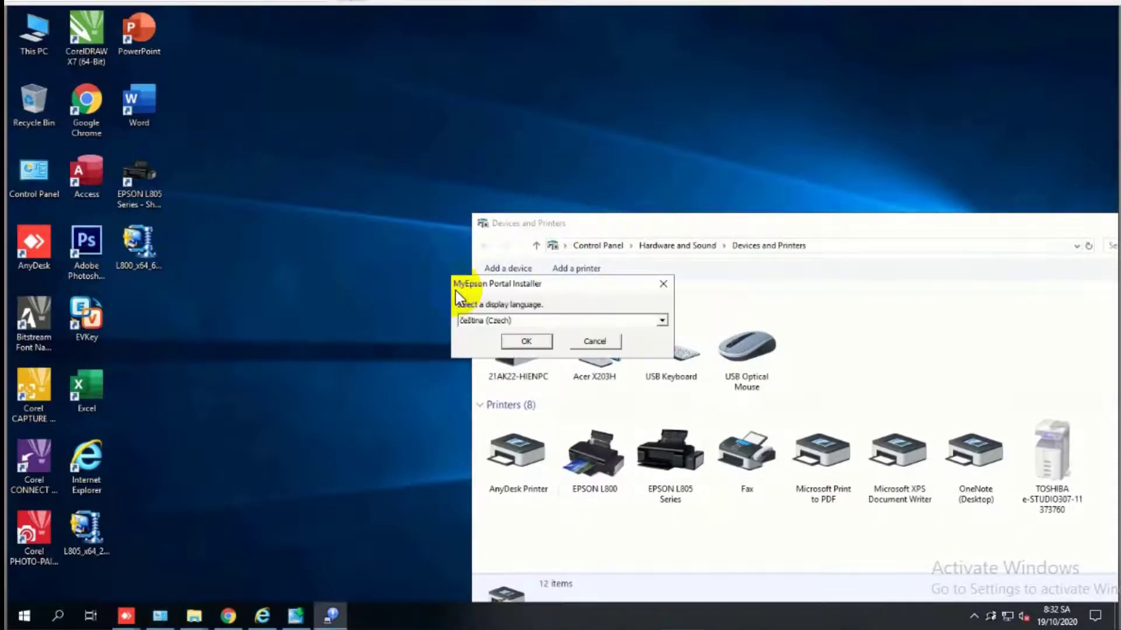
pyautogui.click(664, 285)
pyautogui.click(681, 353)
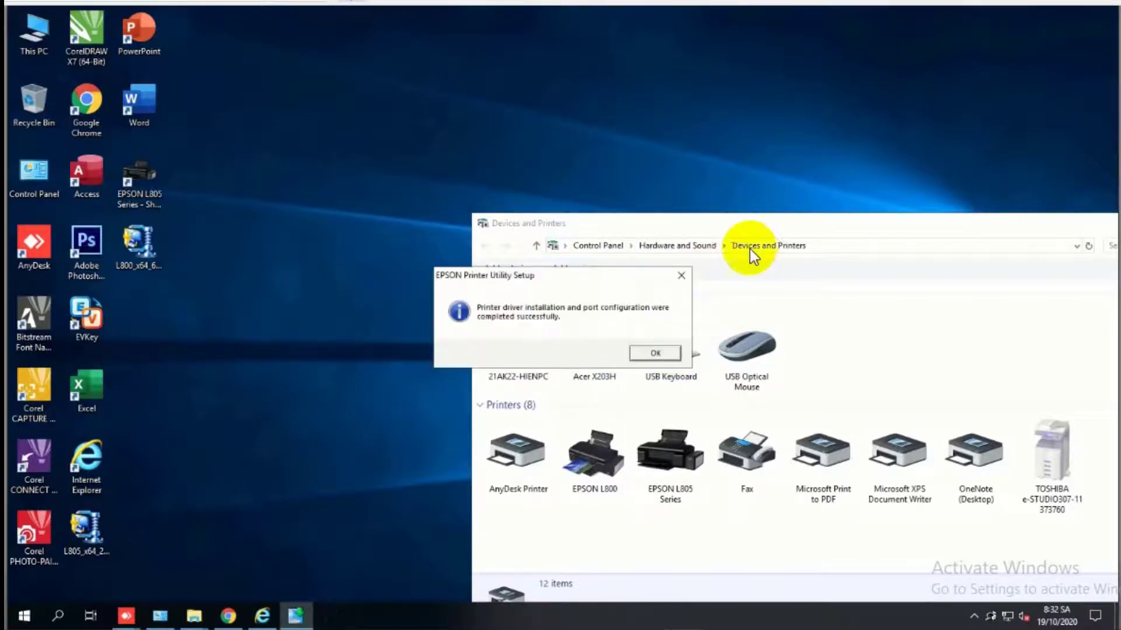
pyautogui.click(656, 349)
pyautogui.moveTo(757, 232); pyautogui.dragTo(437, 71)
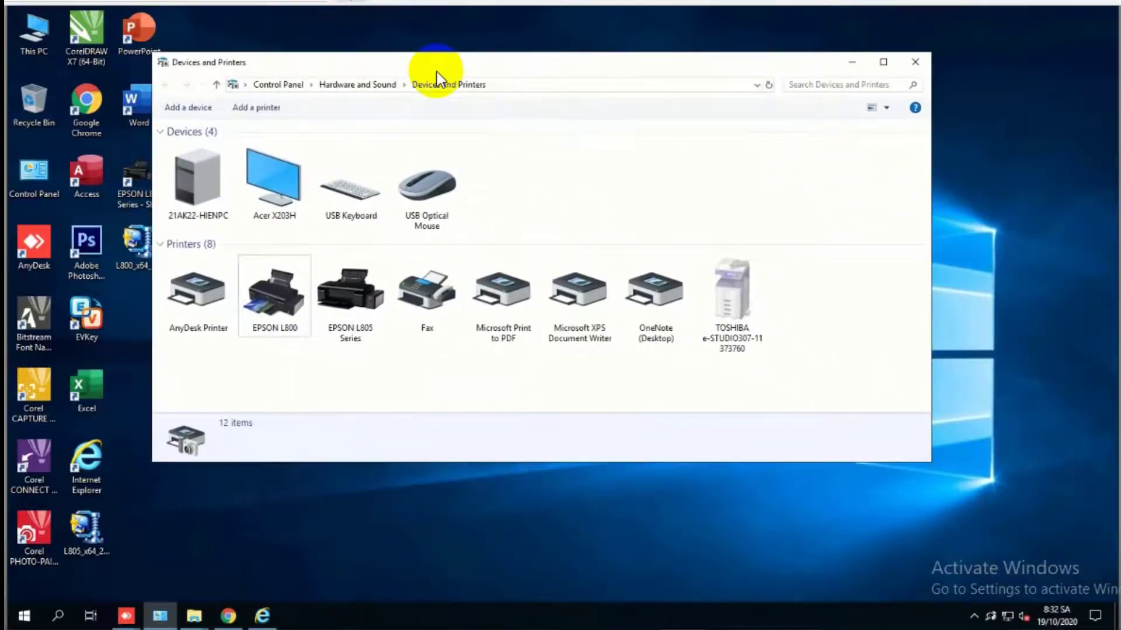
# Try to set the EPSON L800 as the default printer
pyautogui.rightClick(264, 297)
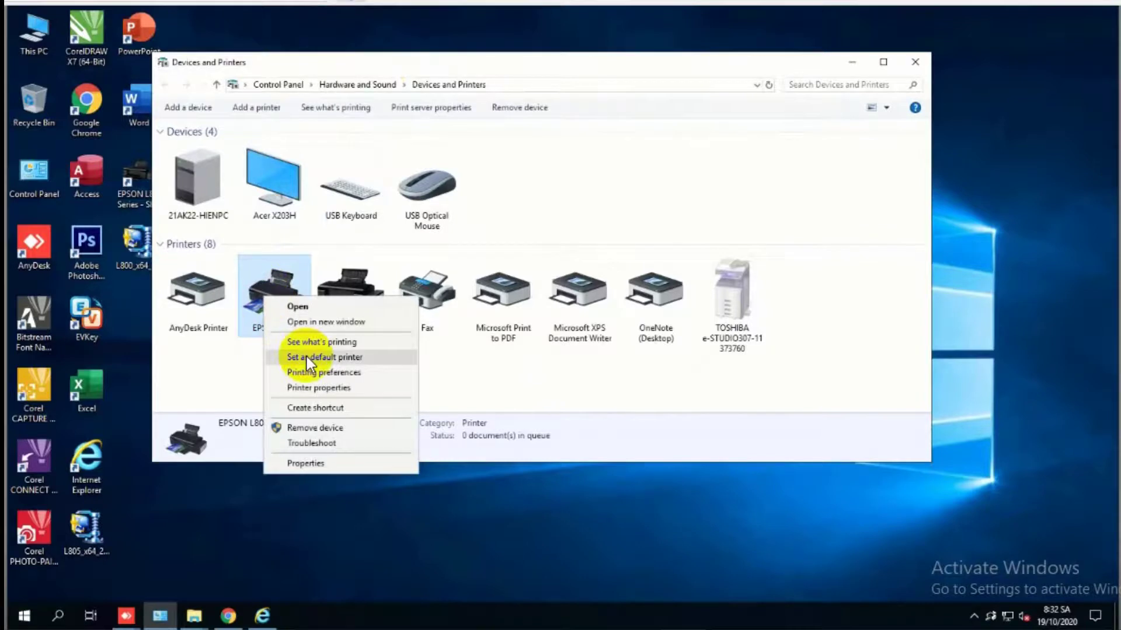
pyautogui.click(306, 356)
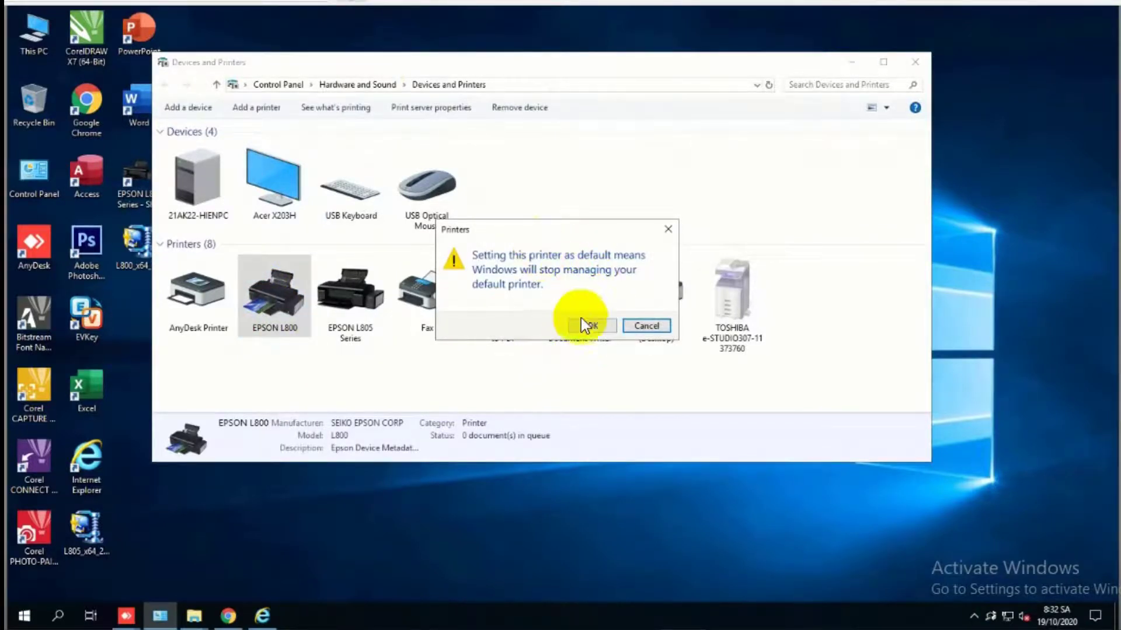
pyautogui.click(624, 326)
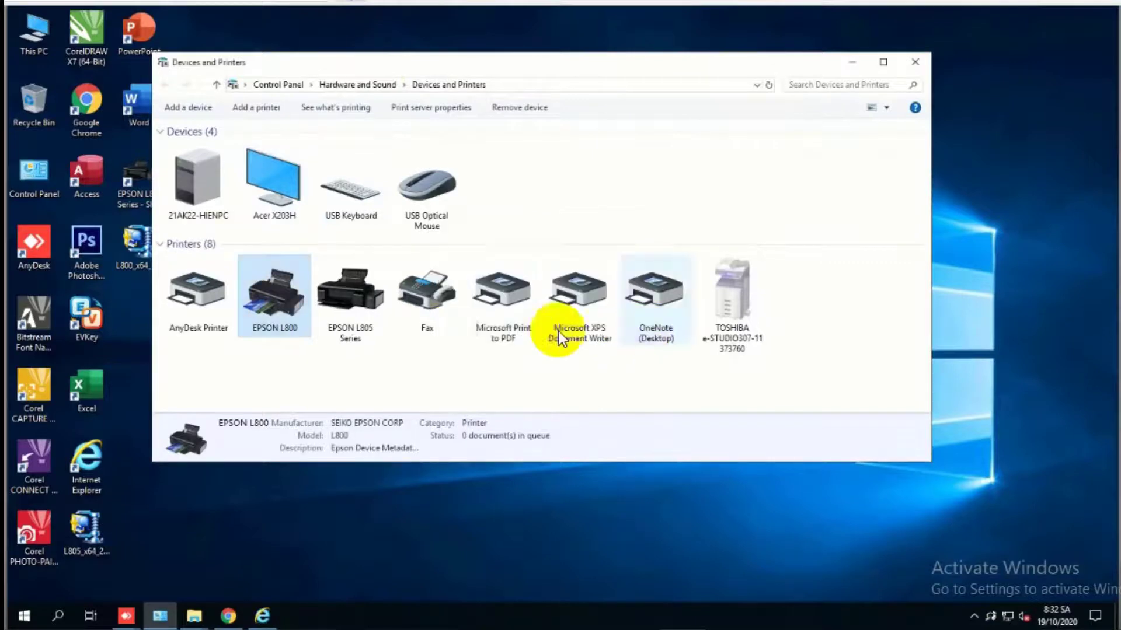
# In the EPSON L800 printing preferences, set the quality to Best Photo and the paper size to A4 210 x 297 mm
pyautogui.rightClick(266, 295)
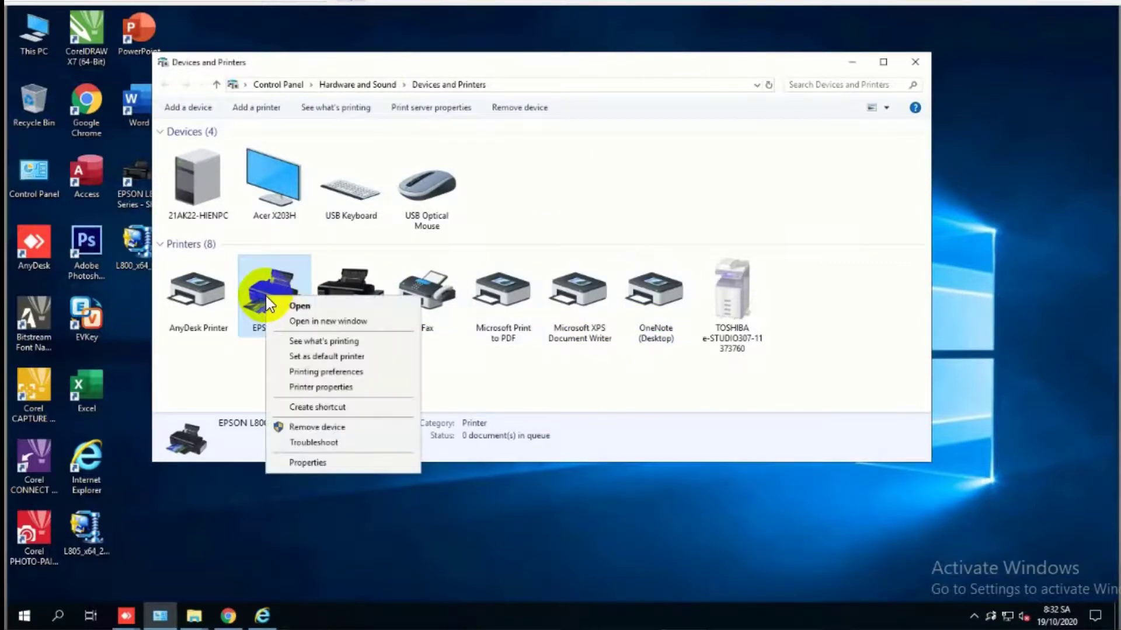
pyautogui.click(322, 374)
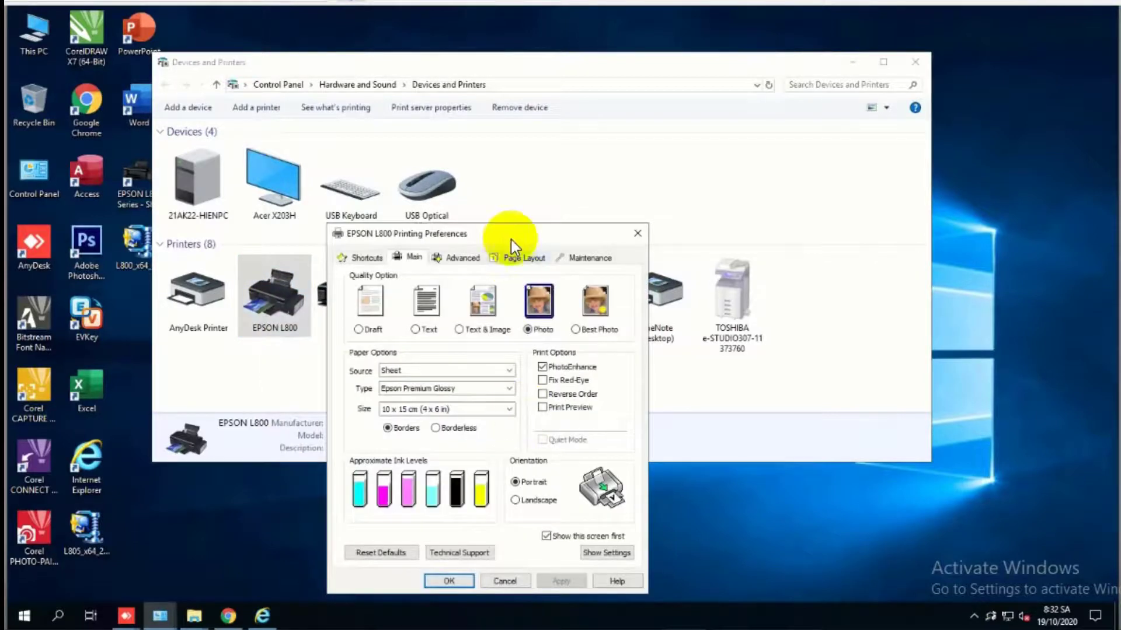
pyautogui.moveTo(510, 239); pyautogui.dragTo(569, 122)
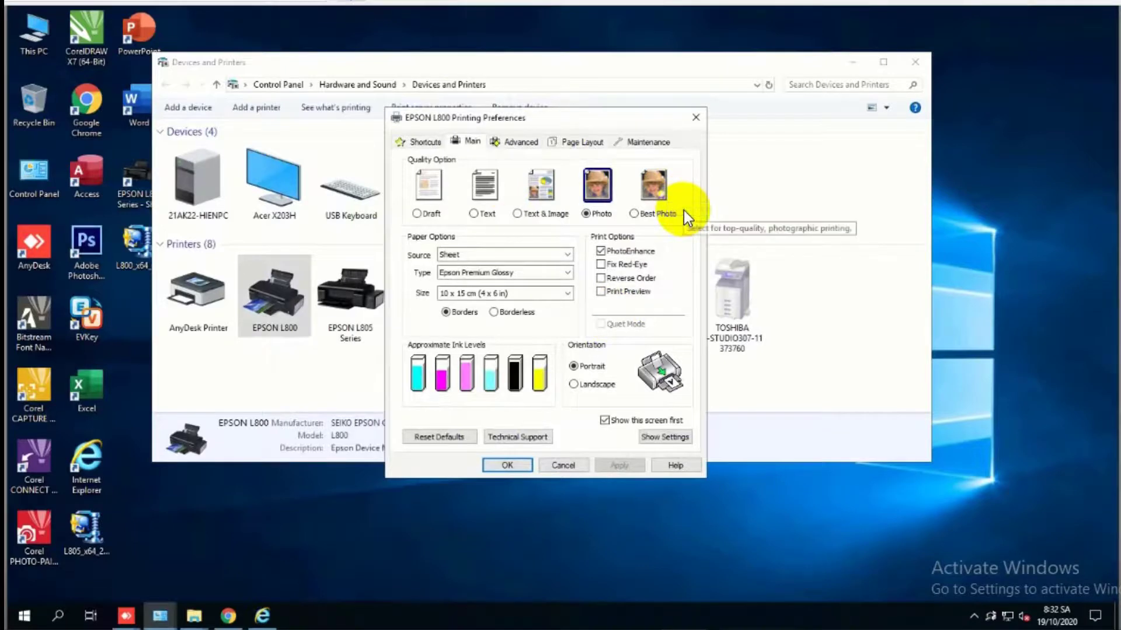
pyautogui.click(657, 213)
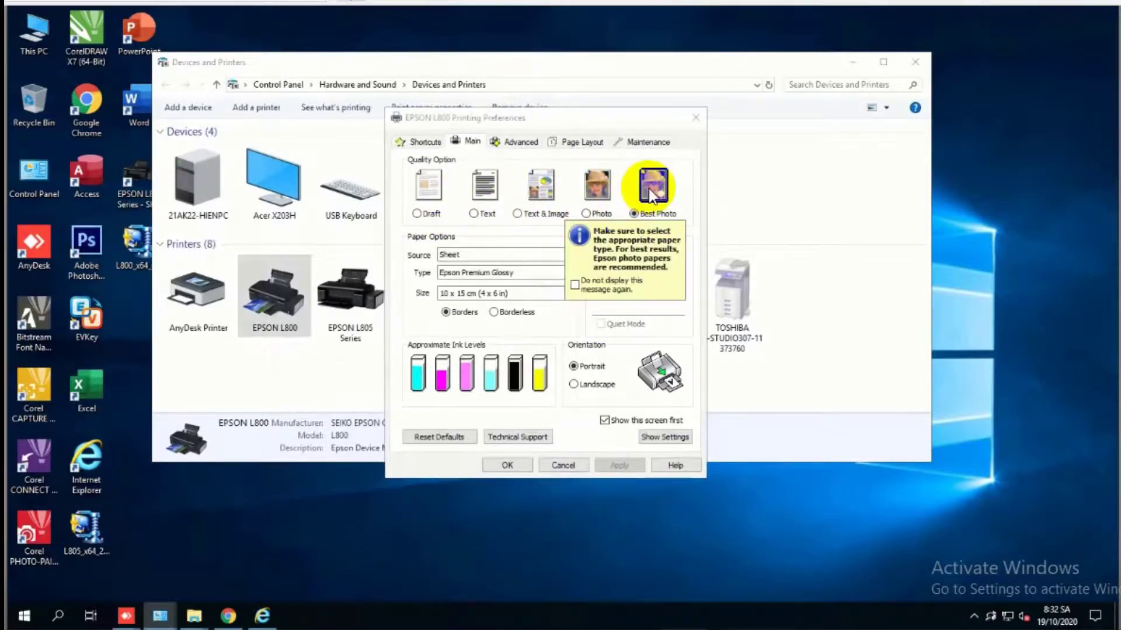
pyautogui.click(490, 293)
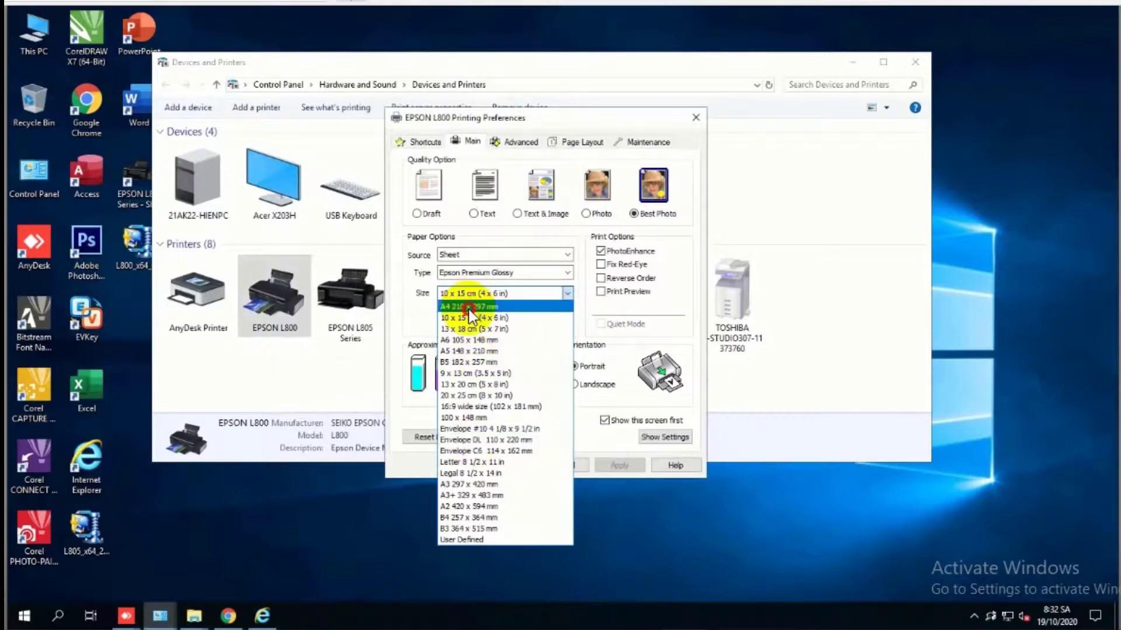
pyautogui.click(472, 306)
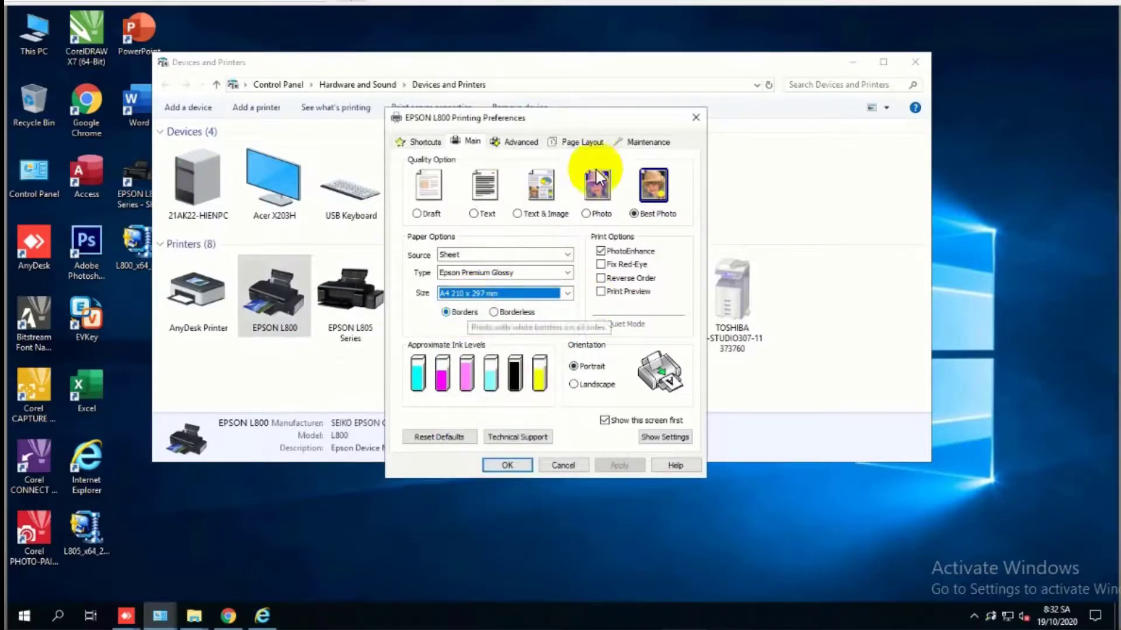
# Review the printer's shortcuts, advanced and maintenance settings, then confirm the printing preferences
pyautogui.click(426, 142)
pyautogui.click(518, 141)
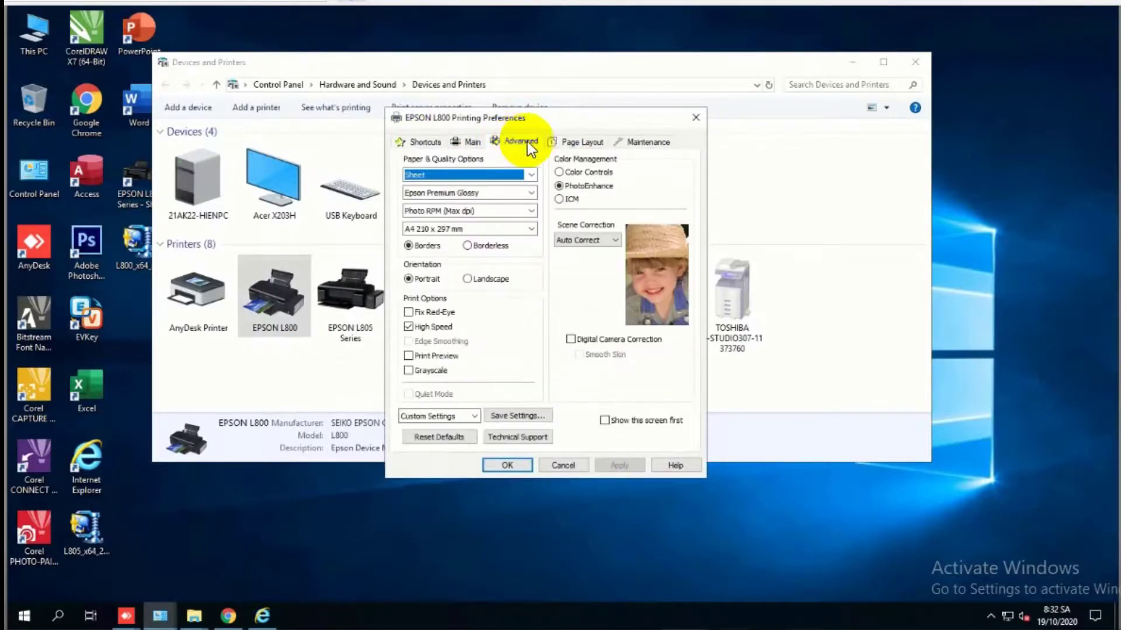
pyautogui.click(648, 142)
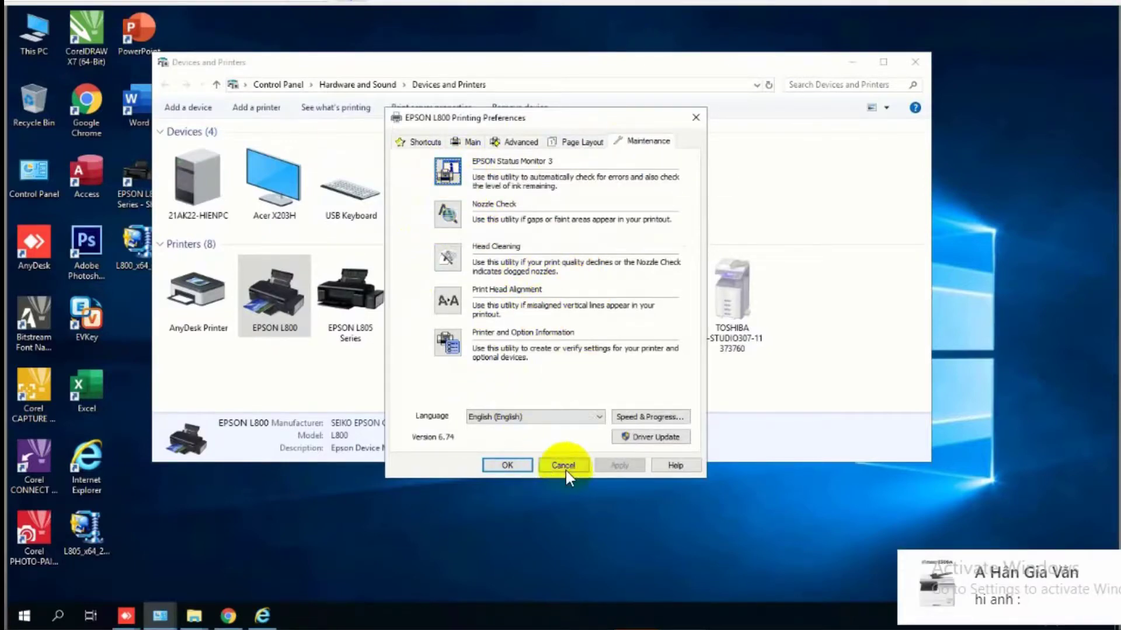
pyautogui.click(514, 466)
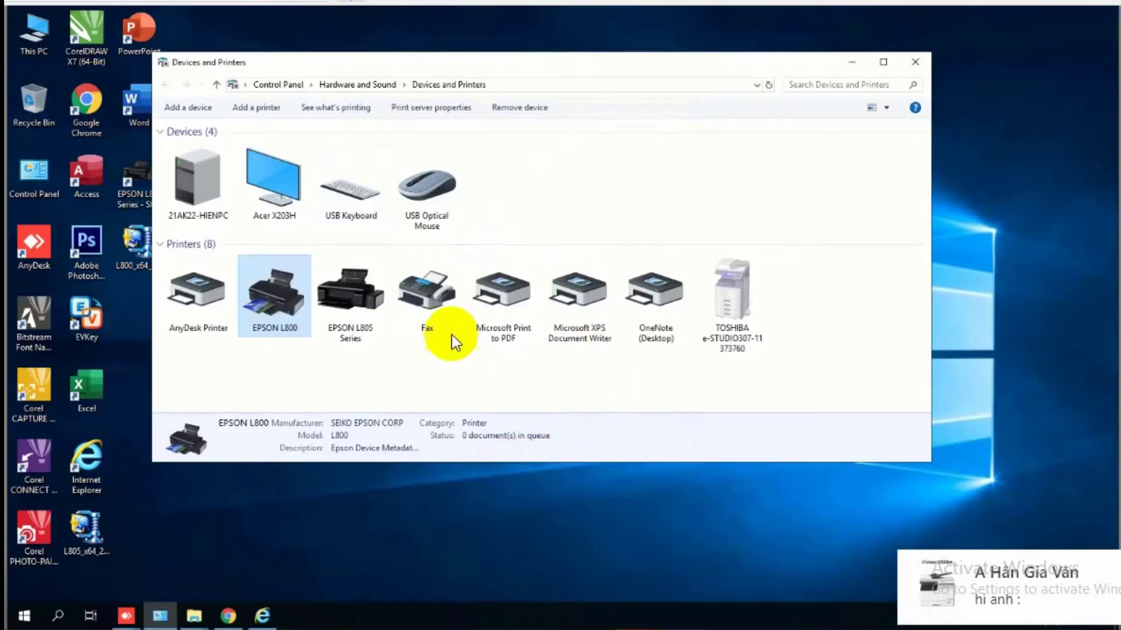